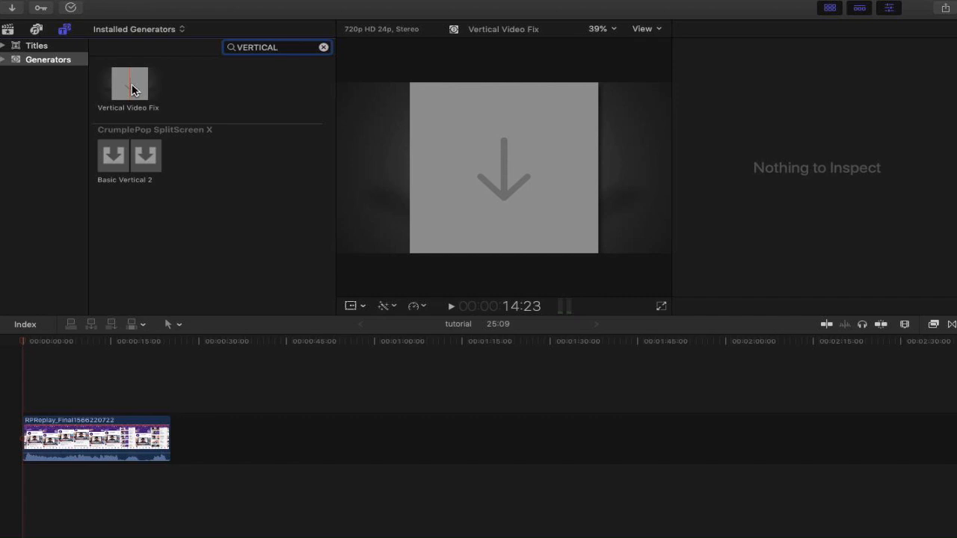
Add the Vertical Video Fix generator to the timeline and place it beneath the phone screen recording, aligned to the recording's start.
drag(131, 89, 95, 444)
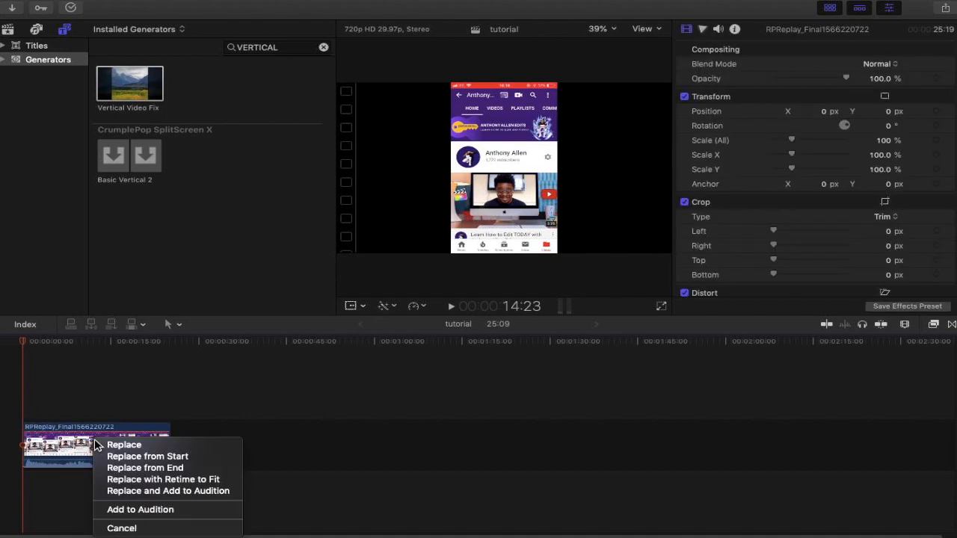
click(122, 528)
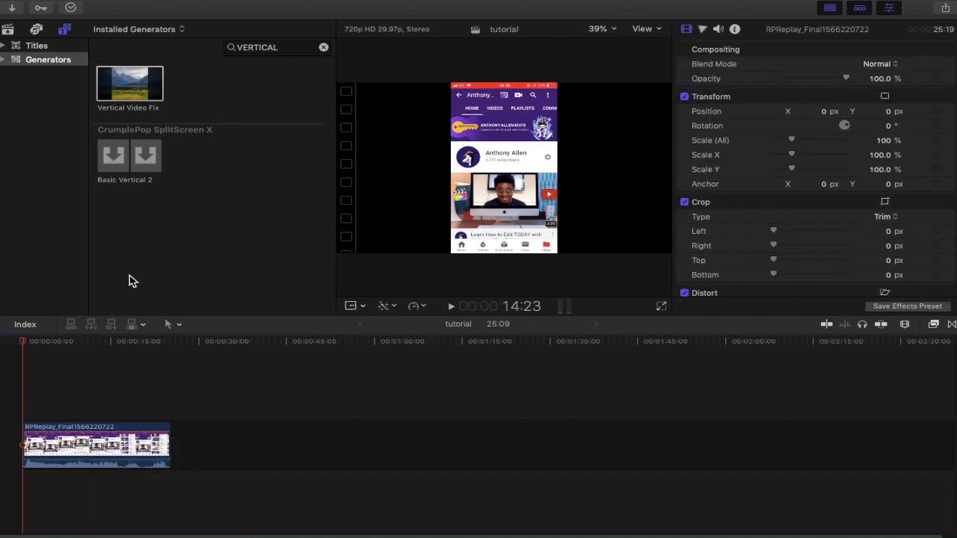
click(134, 86)
drag(126, 81, 214, 426)
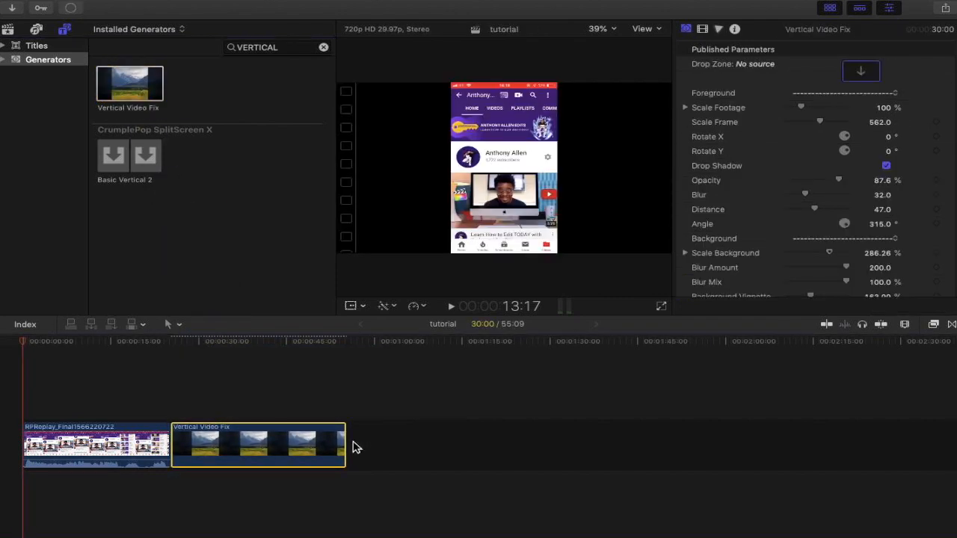
drag(343, 444, 366, 444)
drag(233, 437, 83, 495)
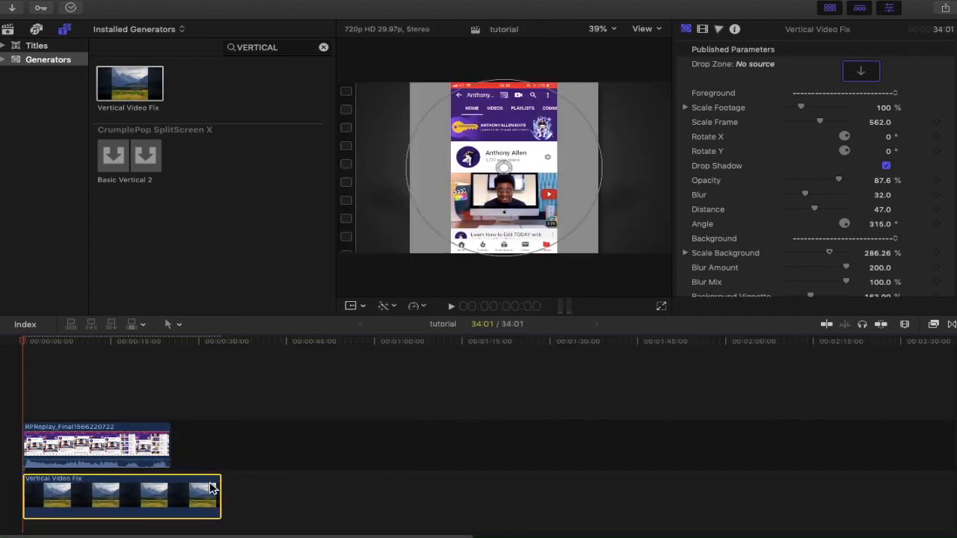
Trim the end of the Vertical Video Fix generator to match the screen recording's end at 25:09.
drag(224, 485, 168, 485)
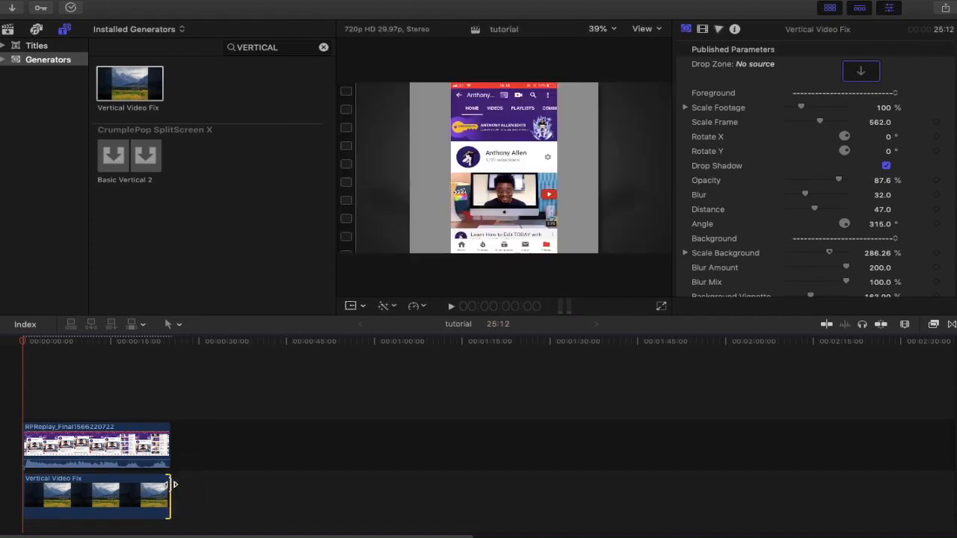
key(super+equal)
key(super+equal)
key(super+equal)
scroll(162, 487, right, 15)
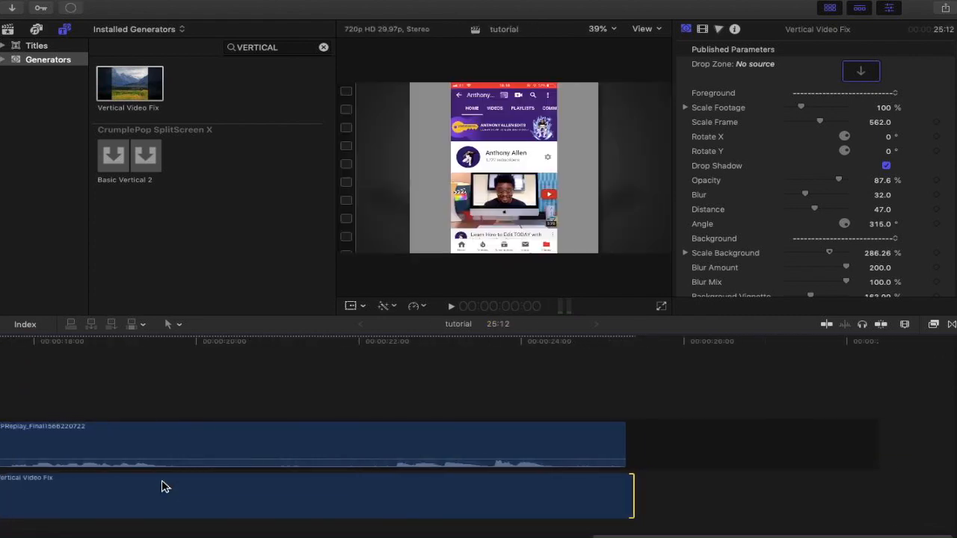
scroll(163, 487, left, 1)
drag(706, 479, 706, 483)
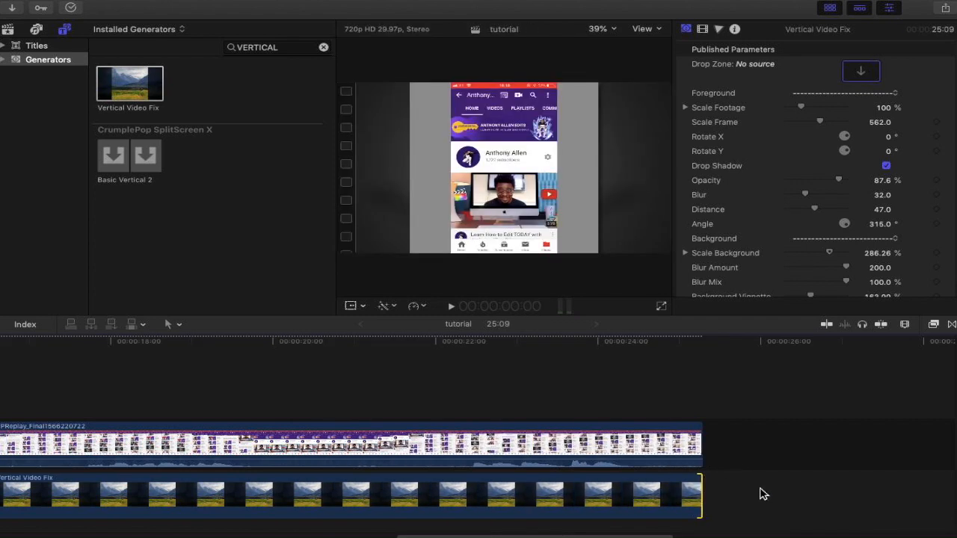
click(516, 384)
click(331, 449)
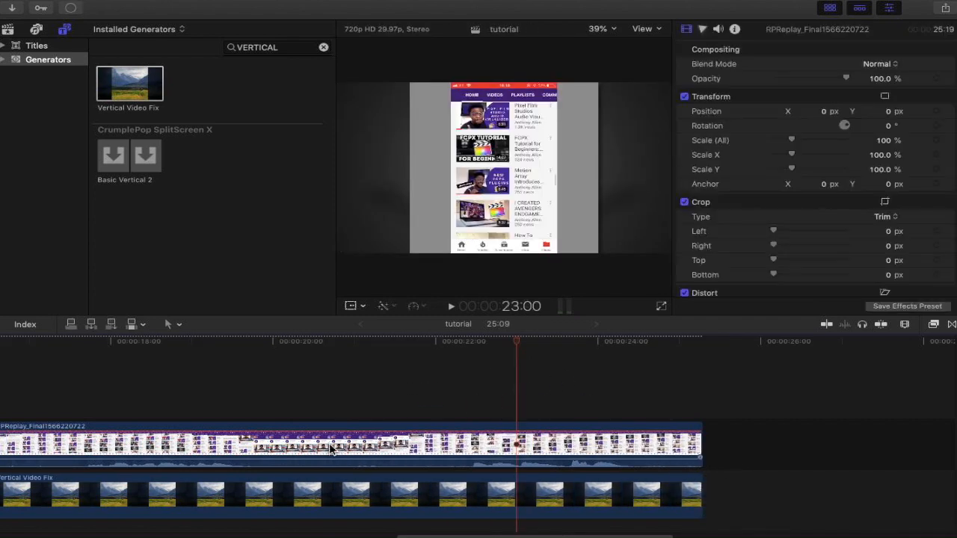
key(super+minus)
key(super+minus)
key(super+minus)
key(super+minus)
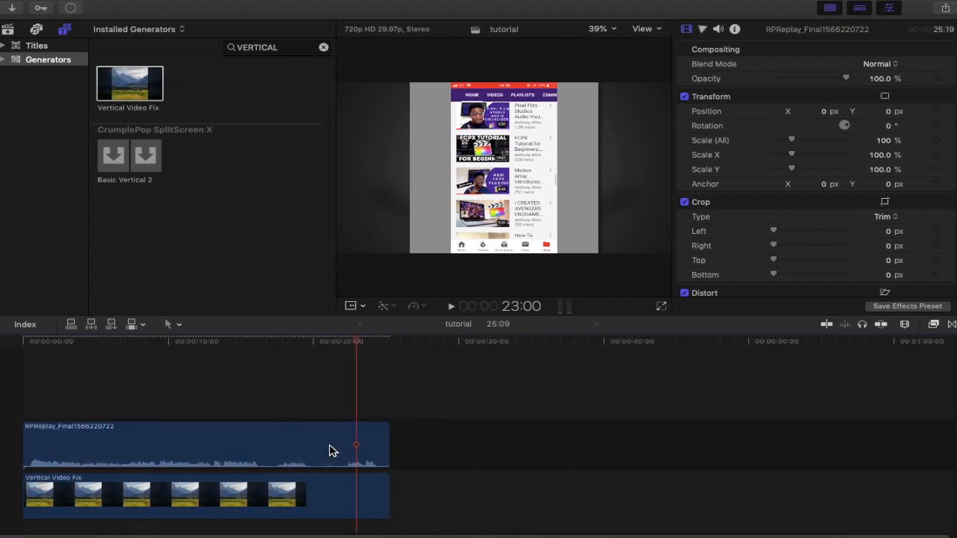
click(192, 496)
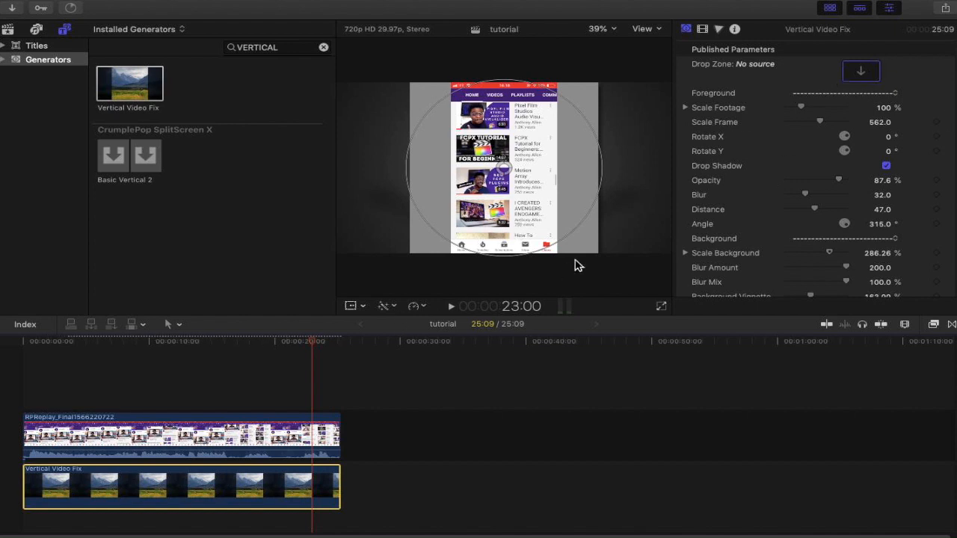
click(862, 72)
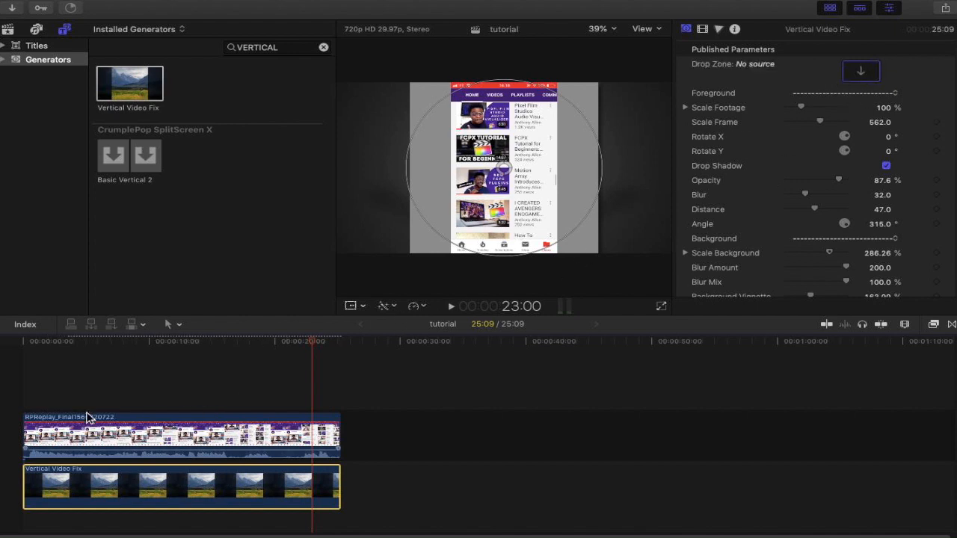
click(23, 348)
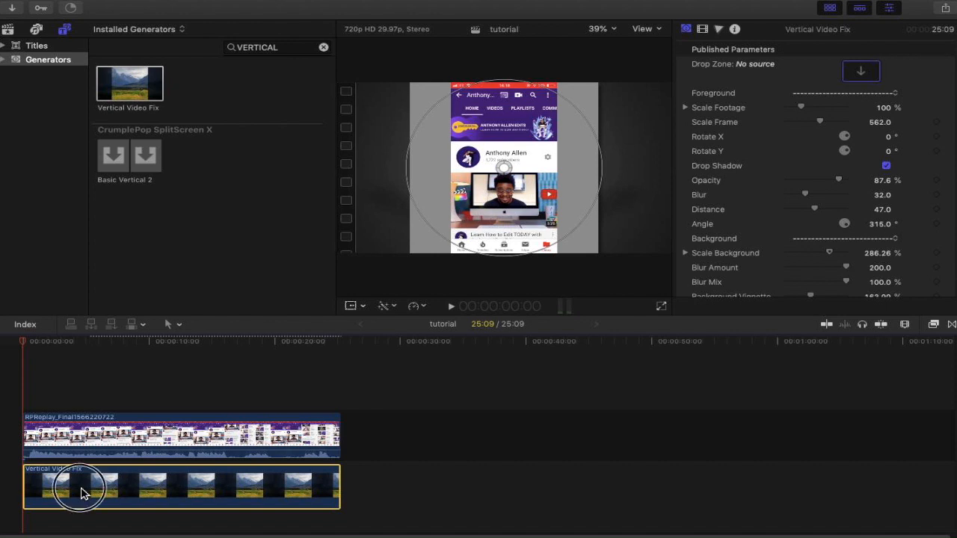
click(865, 72)
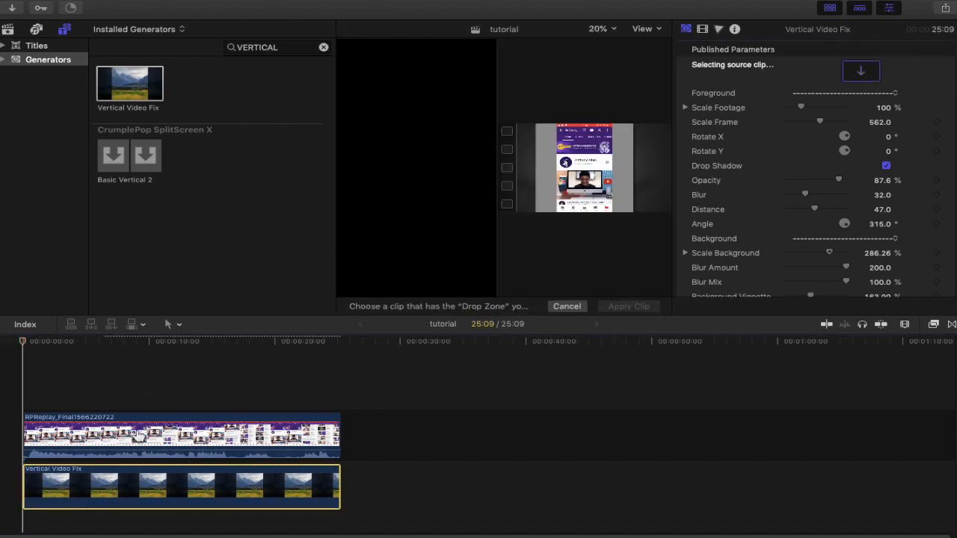
click(37, 439)
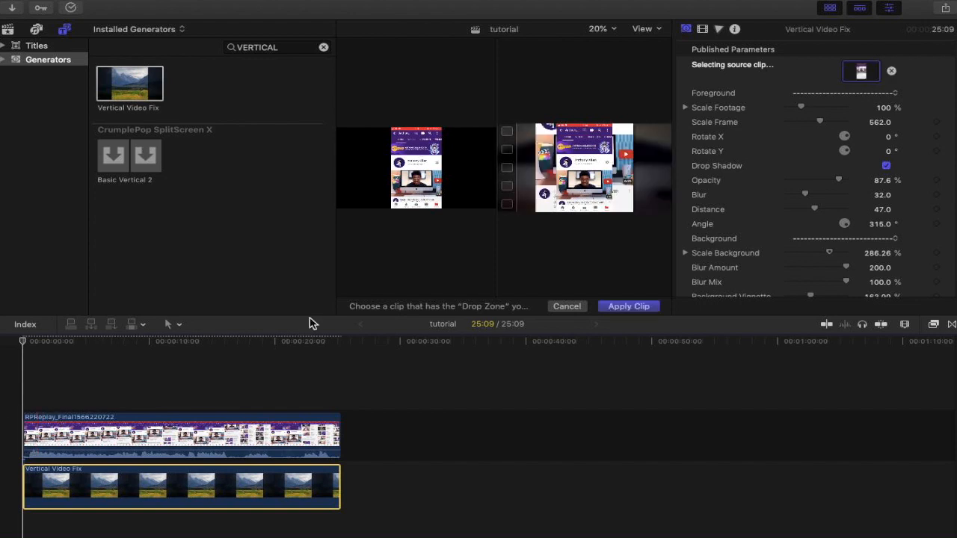
click(630, 307)
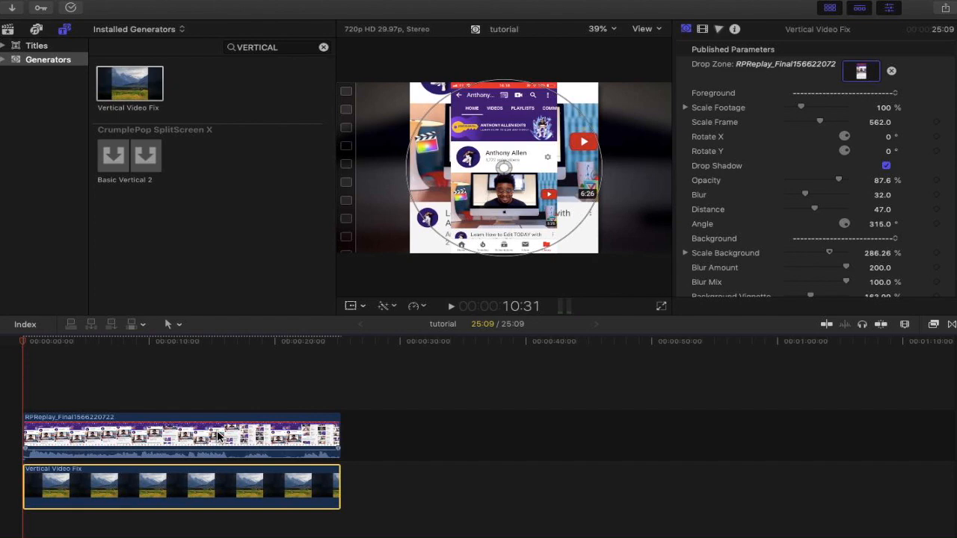
drag(82, 486, 422, 434)
click(189, 431)
key(Delete)
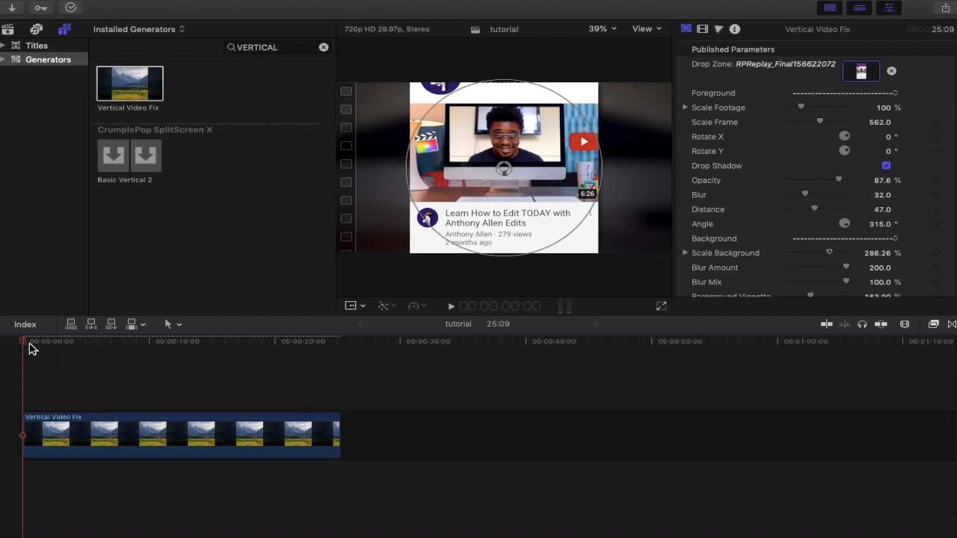
Set the generator's Scale Footage to 50% and park the playhead at frame 17.
drag(25, 346, 75, 398)
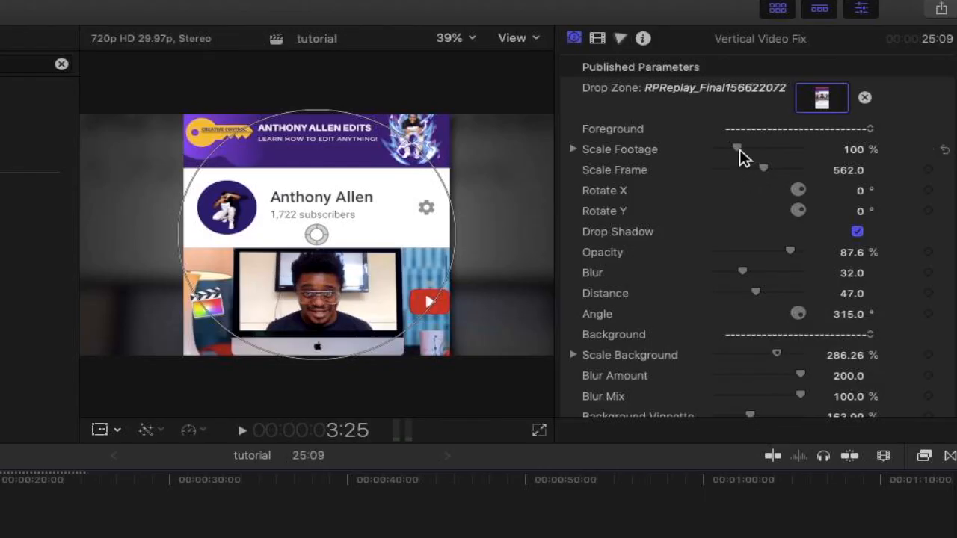
mouse_move(738, 149)
mouse_down()
mouse_move(750, 149)
mouse_move(717, 154)
mouse_move(730, 154)
mouse_up()
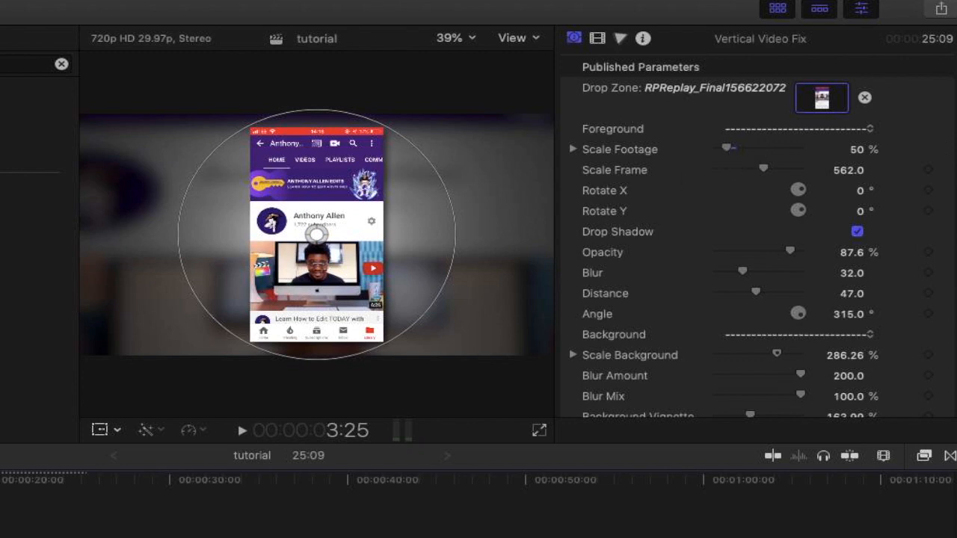
drag(72, 345, 34, 379)
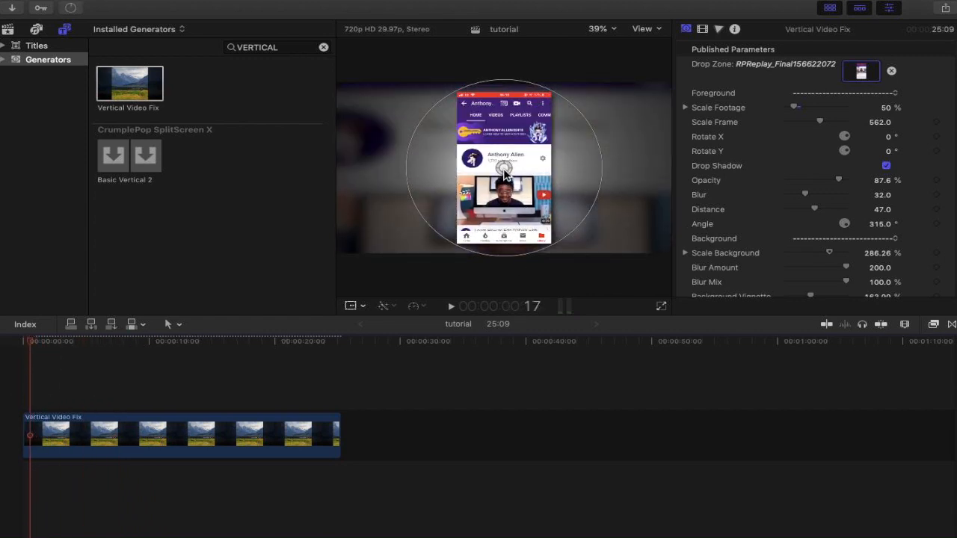
Reposition the framed phone footage left of the picture's centre and set Scale Frame to 547.
mouse_move(503, 173)
mouse_down()
mouse_move(462, 172)
mouse_move(533, 168)
mouse_move(454, 174)
mouse_up()
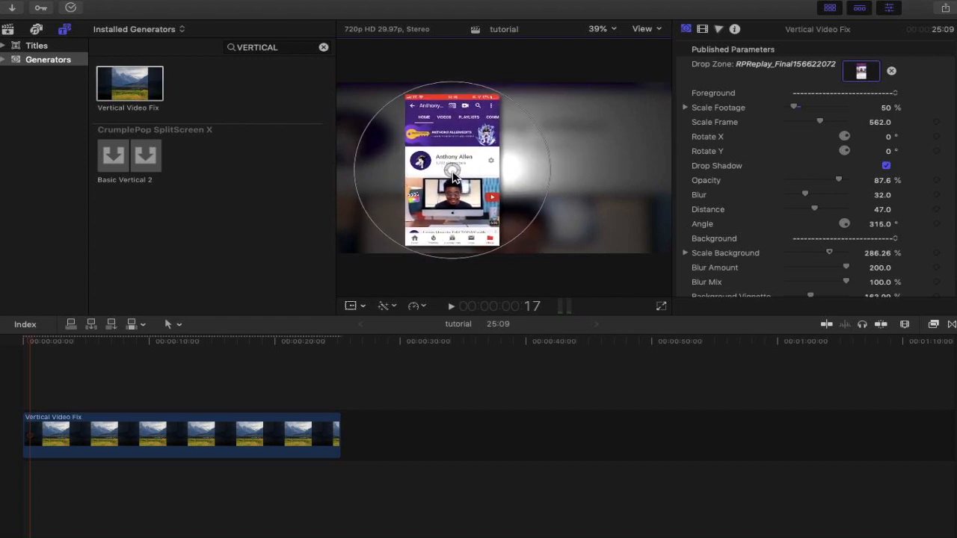
click(819, 123)
drag(820, 127, 819, 130)
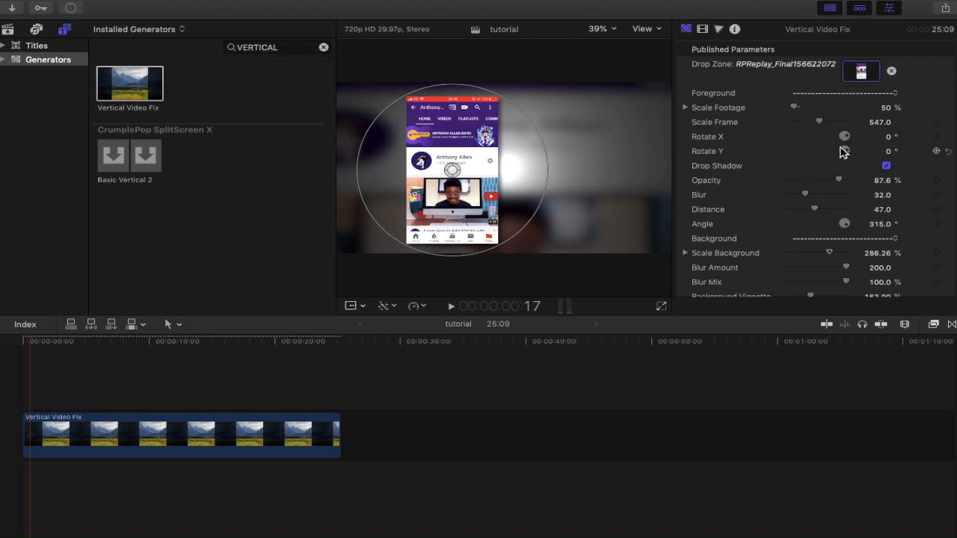
Try tilting the framed footage with Rotate X at -35.3° and Rotate Y at 114.5°.
mouse_move(846, 142)
mouse_down()
mouse_move(840, 132)
mouse_move(848, 141)
mouse_up()
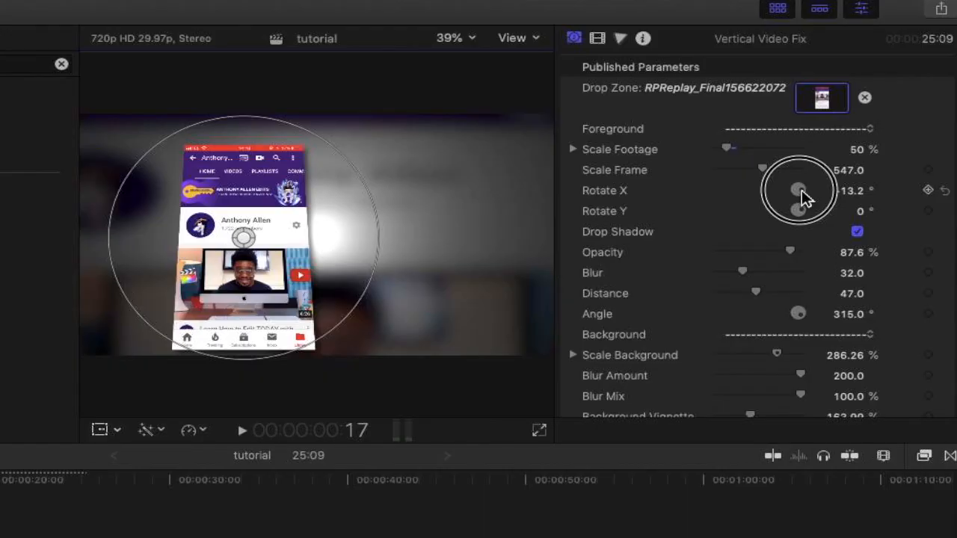
mouse_move(802, 196)
mouse_down()
mouse_move(797, 190)
mouse_move(803, 211)
mouse_up()
click(843, 211)
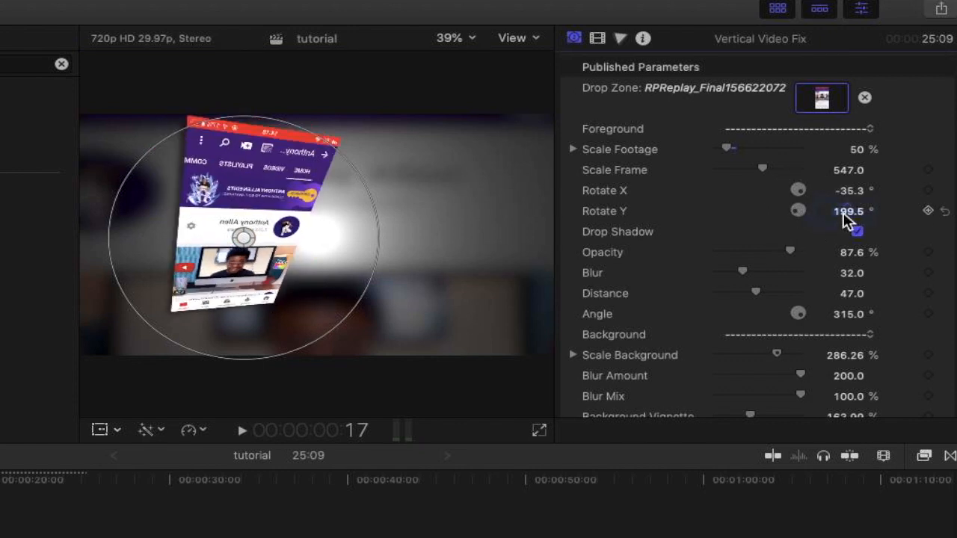
drag(843, 212, 779, 212)
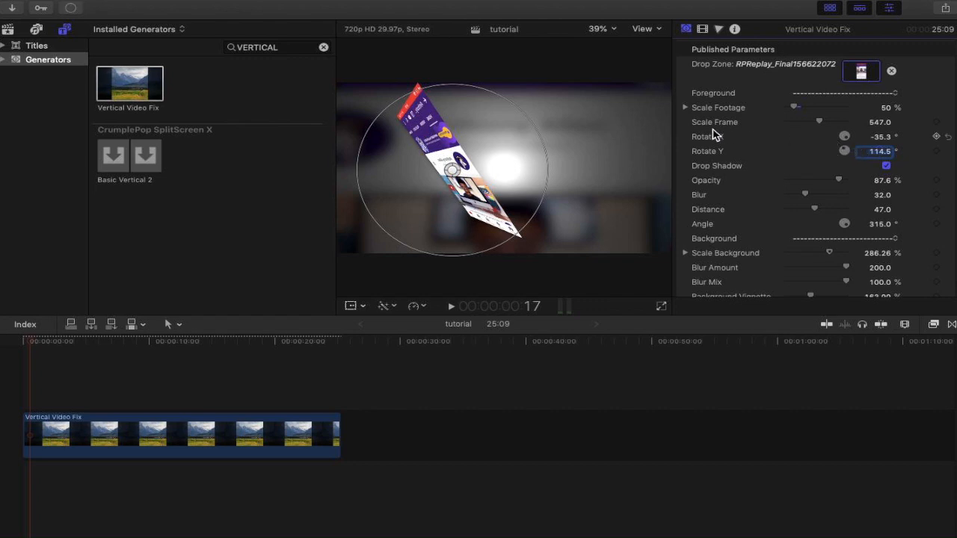
Increase the framed footage's Rotate Y in small increments to 136.5°.
key(Up)
key(Up)
key(Up)
key(Up)
key(Up)
key(Up)
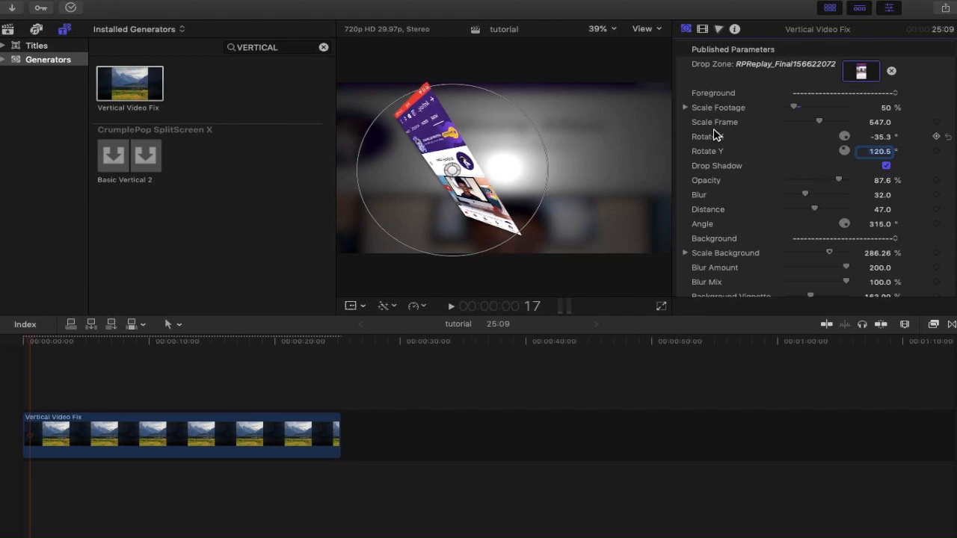
key(Up)
key(Up)
key(Up)
key(Up)
key(Up)
key(Up)
key(Up)
key(Up)
key(Up)
key(Up)
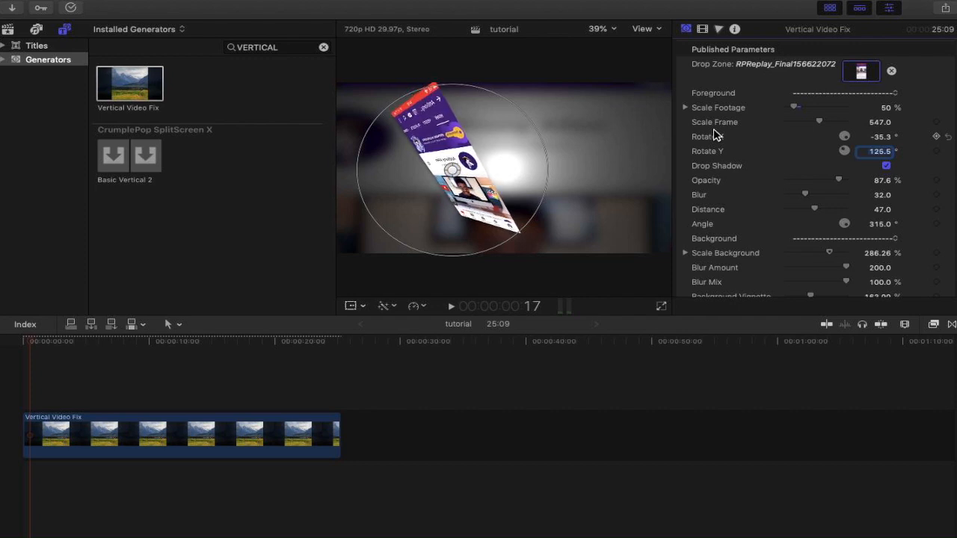
key(Up)
key(Up)
key(Up)
key(Up)
key(Up)
key(Up)
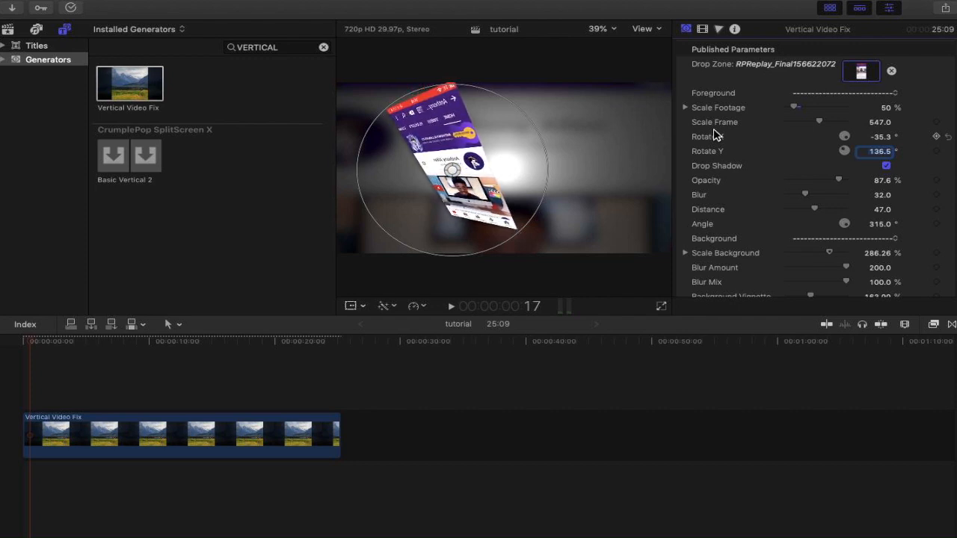
Reset both Rotate Y and Rotate X of the framed footage to 0°.
drag(878, 151, 879, 74)
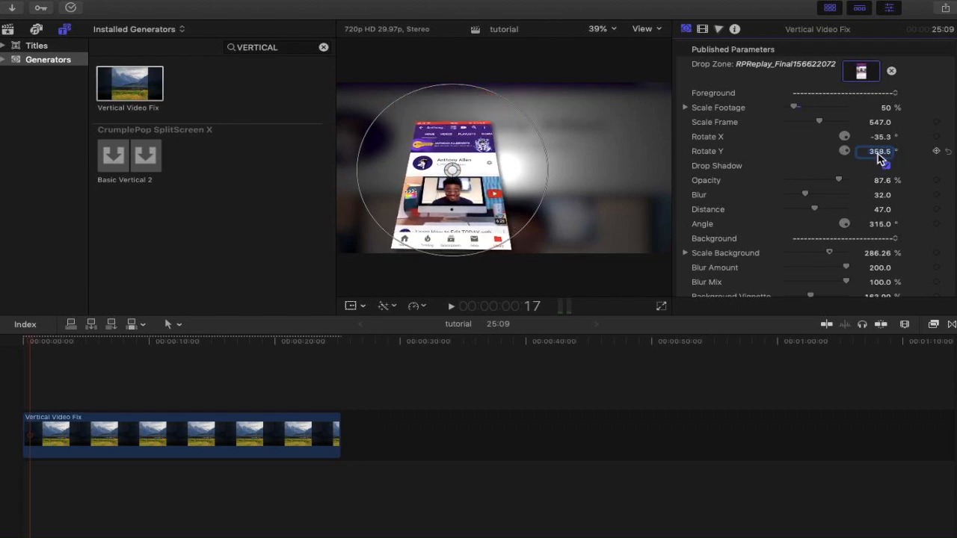
click(782, 156)
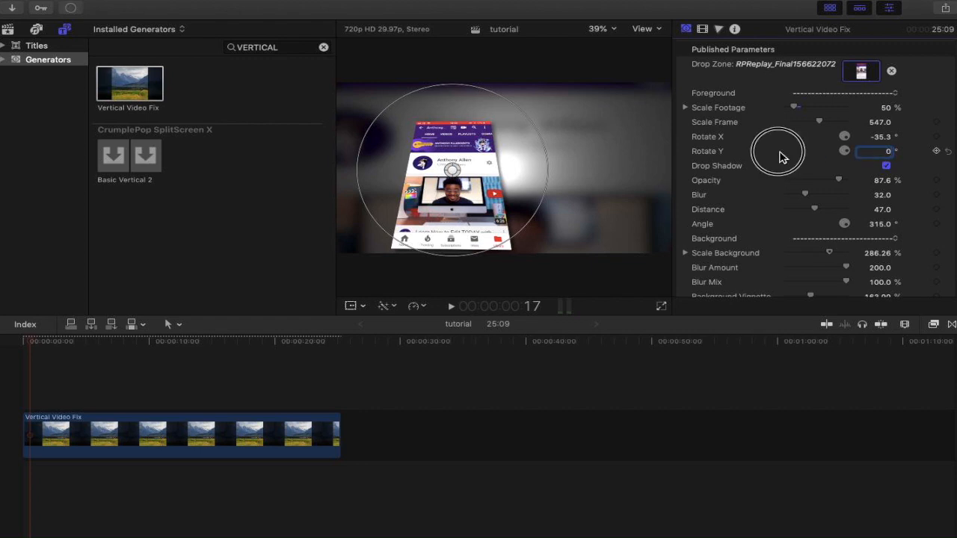
click(882, 139)
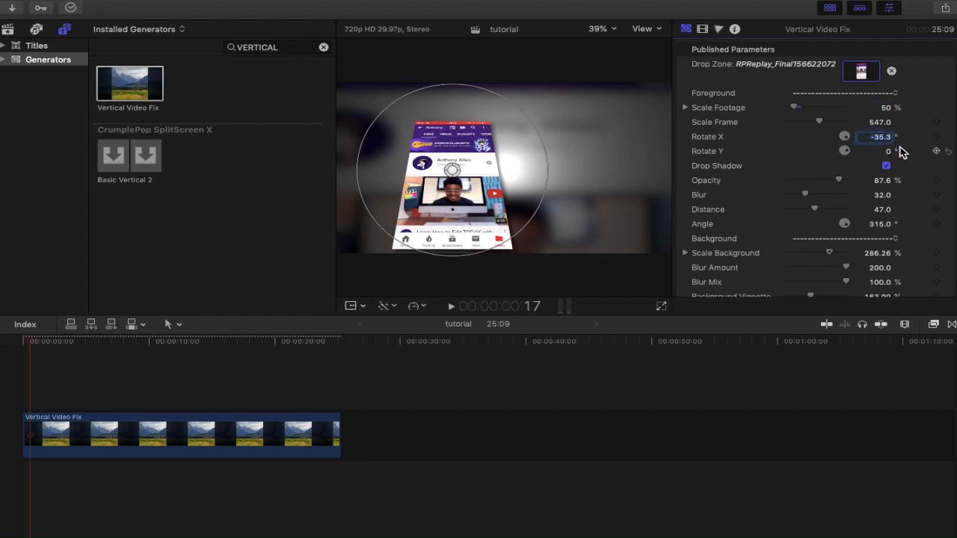
text(0)
click(791, 145)
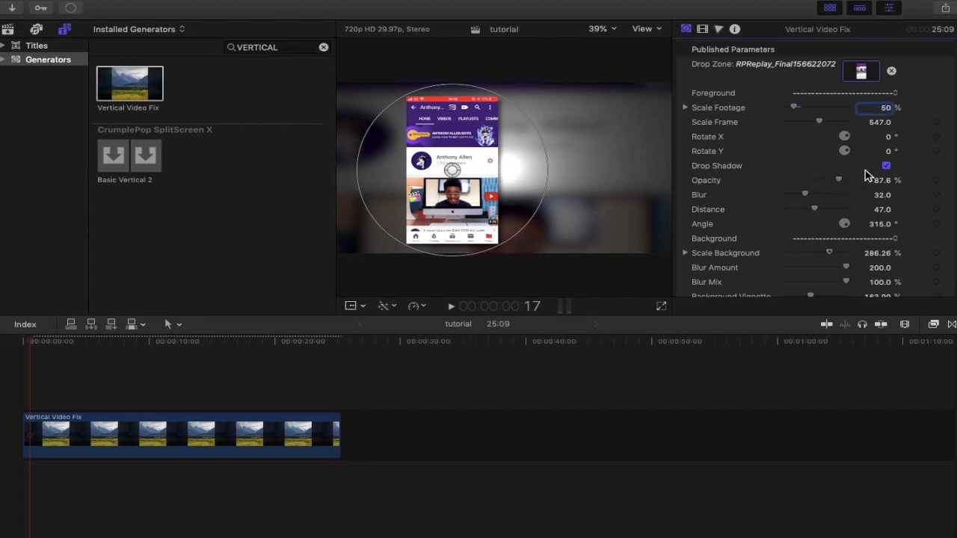
Switch the drop shadow off and on again to compare the framed footage with and without it.
click(886, 166)
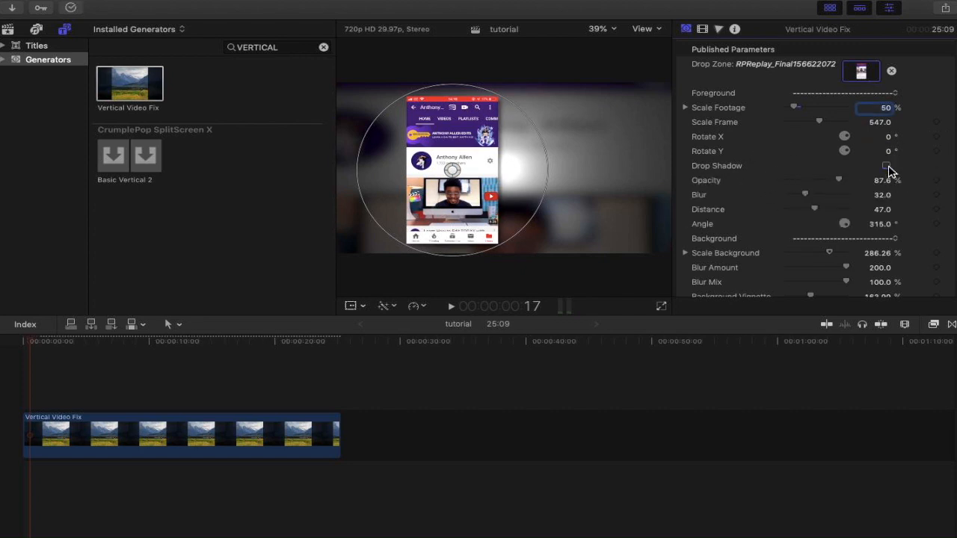
click(887, 166)
click(886, 166)
click(886, 166)
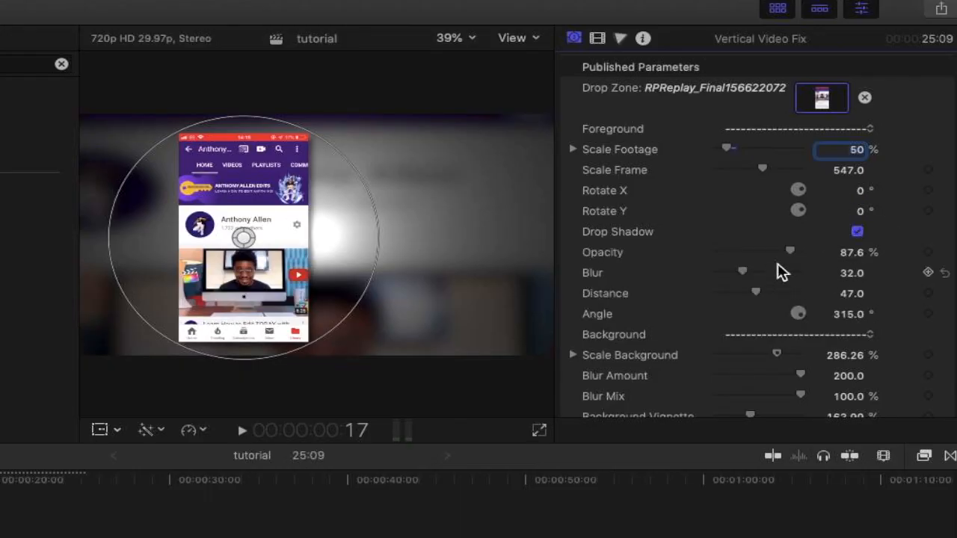
Set the drop shadow's opacity to 87.71%, its blur to 49 and its distance to 95.
drag(790, 253, 817, 310)
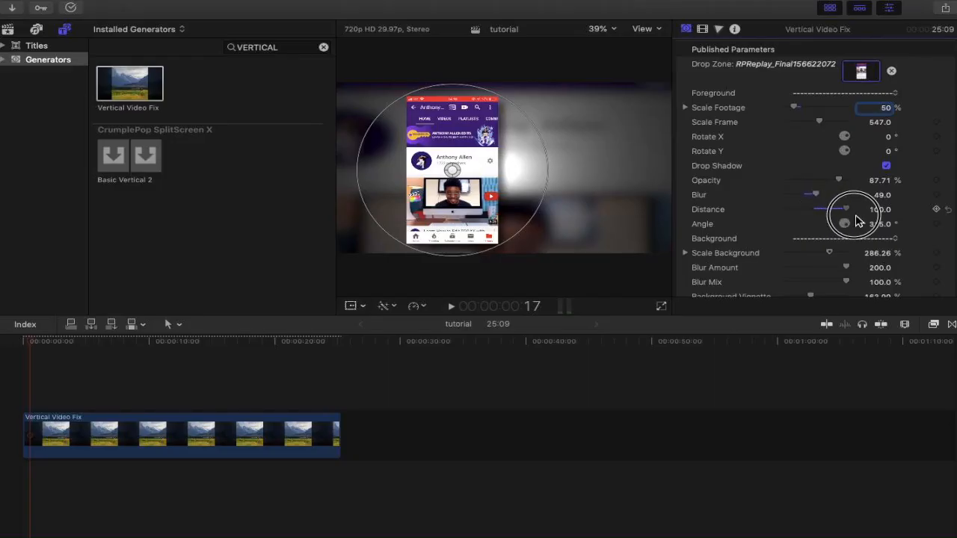
mouse_move(858, 222)
mouse_down()
mouse_move(822, 222)
mouse_move(850, 226)
mouse_move(841, 230)
mouse_up()
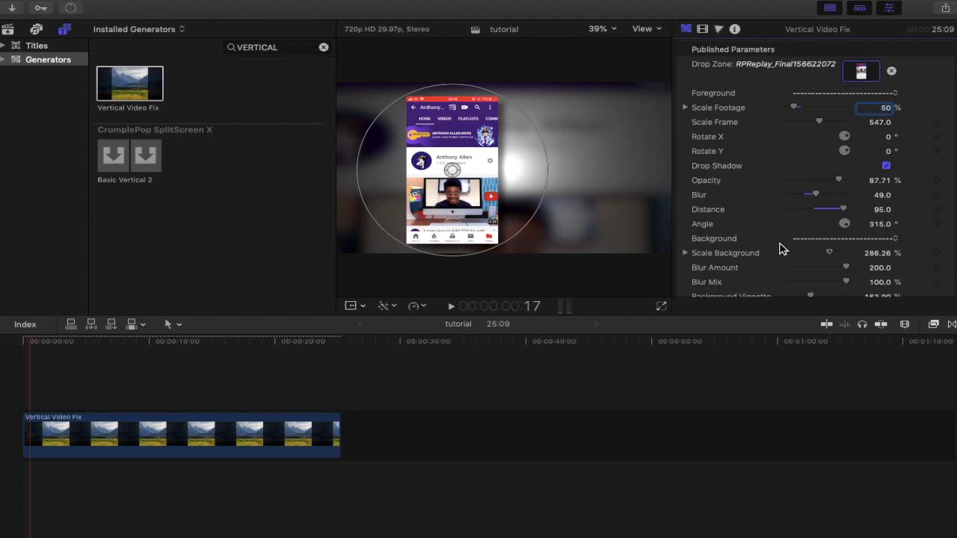
Set the drop shadow's angle to 293.4° and the background's scale to 214%.
click(885, 227)
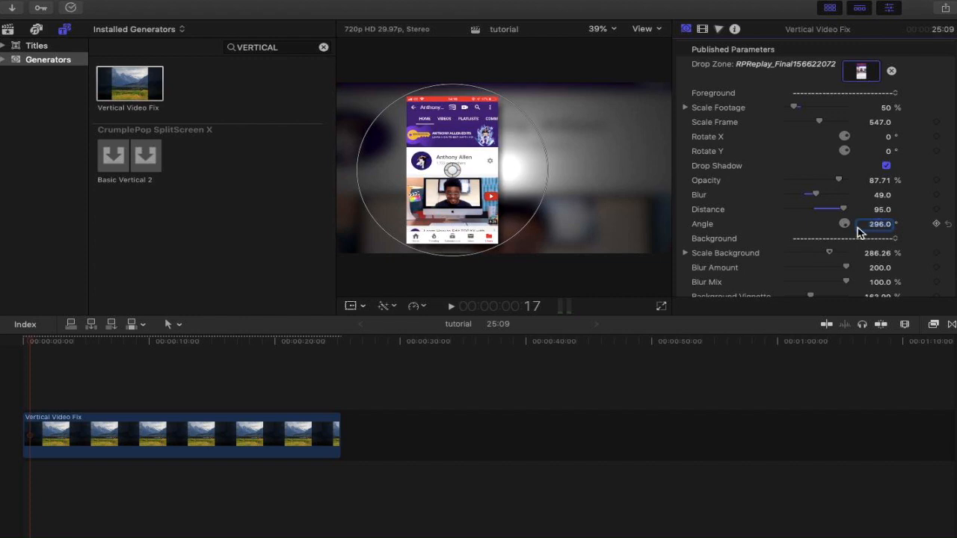
drag(843, 230, 849, 230)
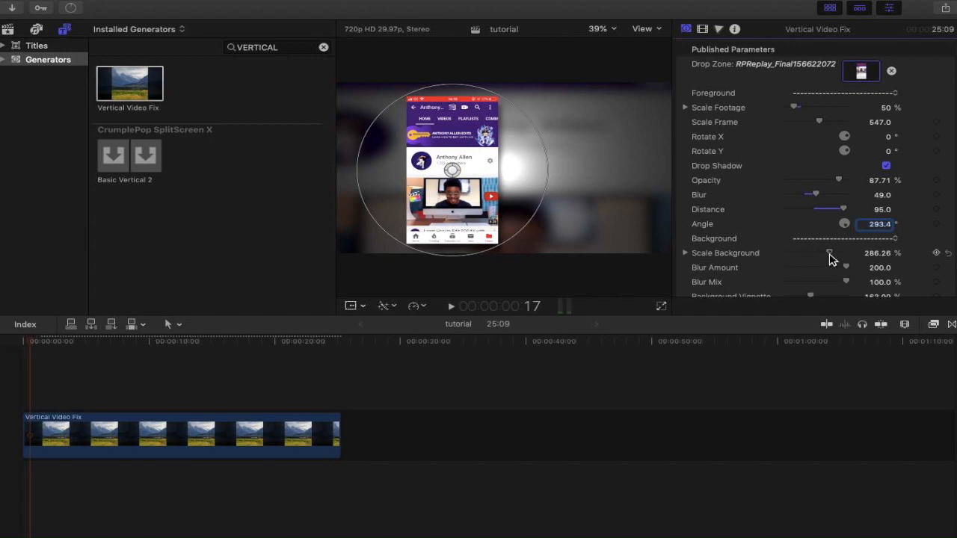
drag(831, 259, 821, 259)
scroll(822, 278, down, 1)
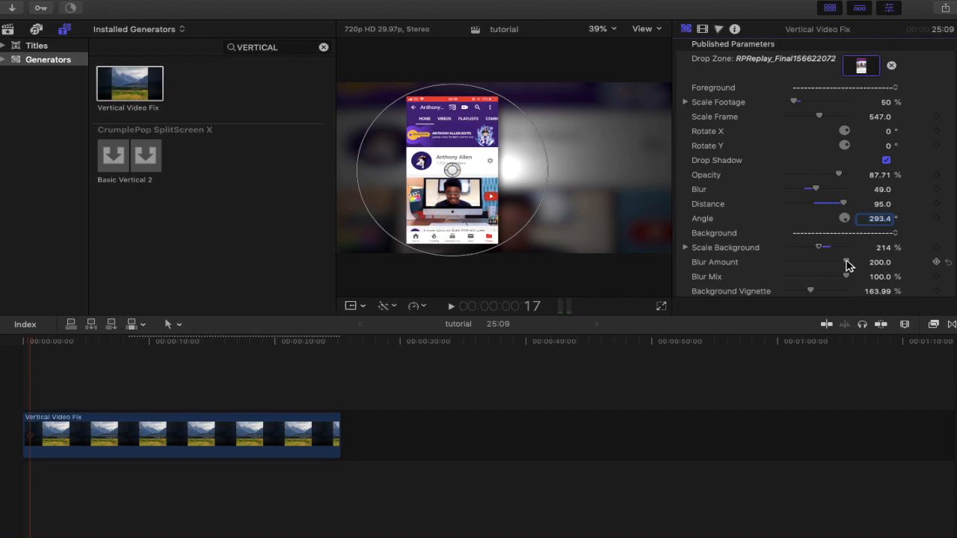
Set the background's Blur Amount to 0 and preview the unblurred result at 3:27 in the timeline.
drag(846, 266, 745, 280)
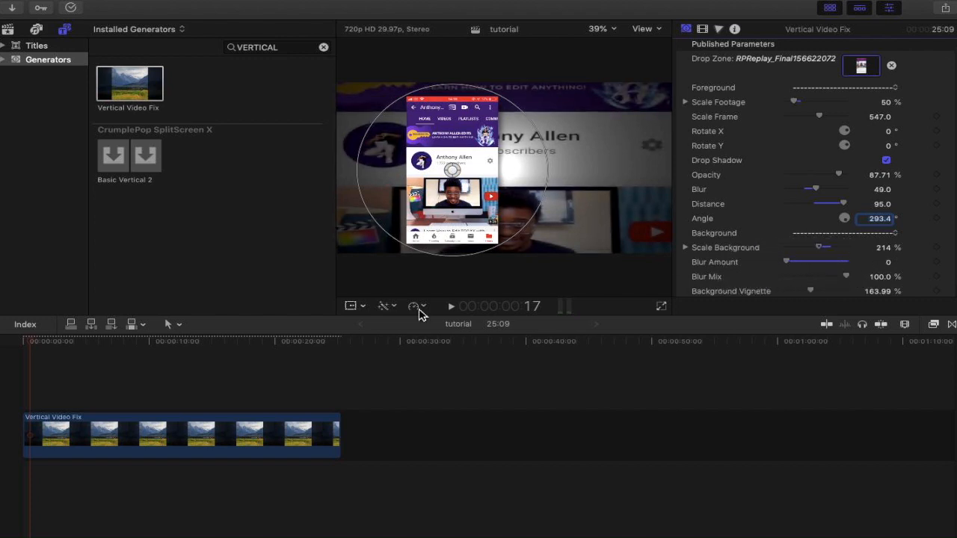
drag(28, 343, 74, 359)
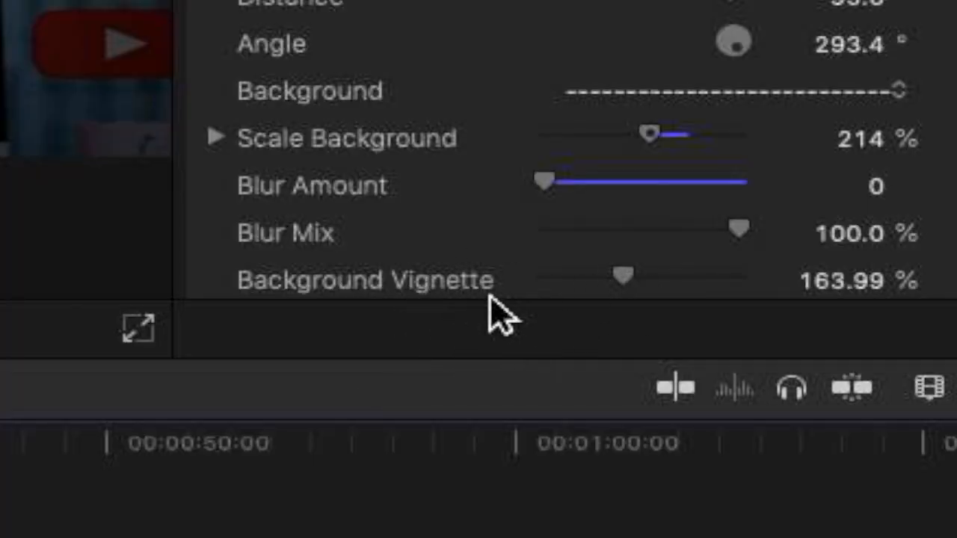
Raise the Background Vignette to 400%.
click(631, 277)
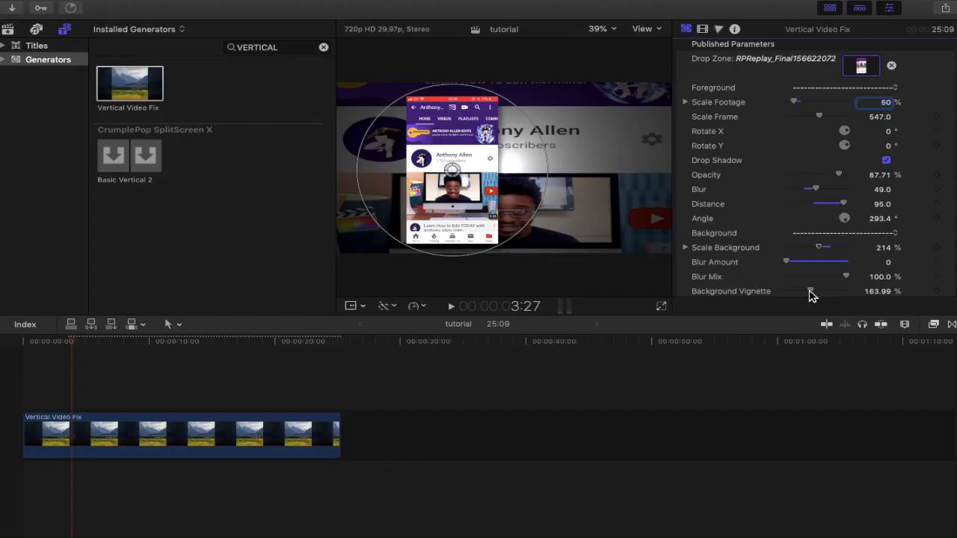
click(623, 277)
drag(811, 291, 847, 297)
scroll(795, 258, down, 1)
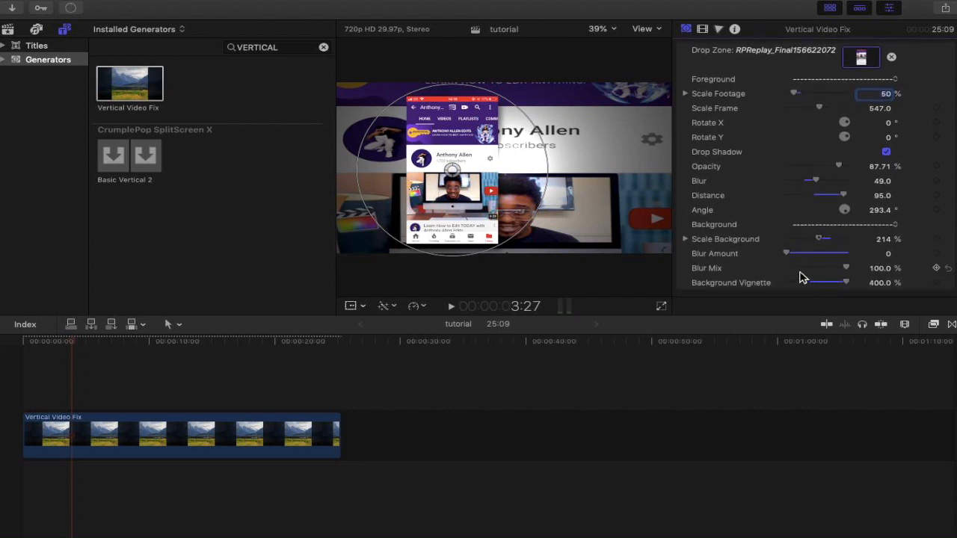
Set the background's Blur Amount to 47.
drag(785, 253, 833, 263)
scroll(797, 205, up, 1)
scroll(798, 205, up, 1)
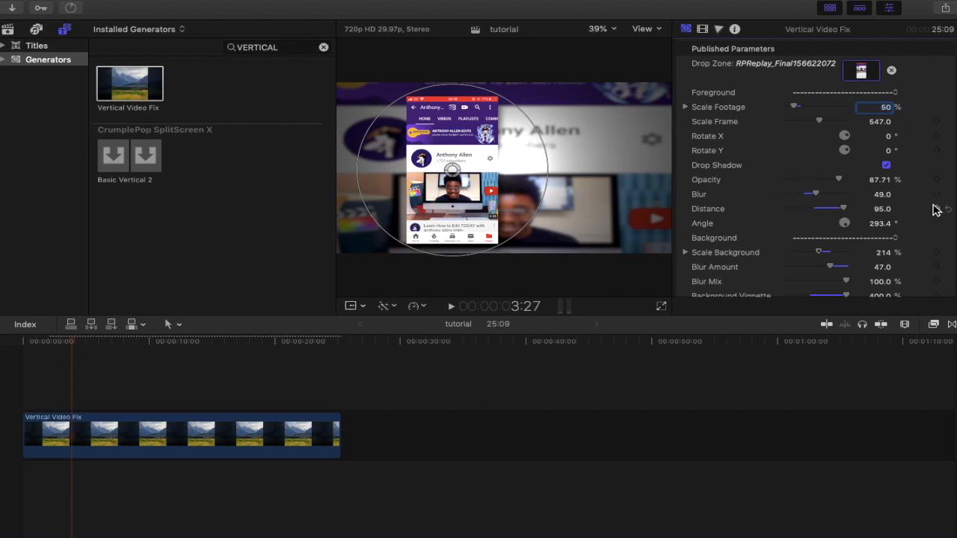
Move the playhead to 7:05 and reposition the framed footage at the horizontal centre of the picture.
drag(75, 348, 116, 362)
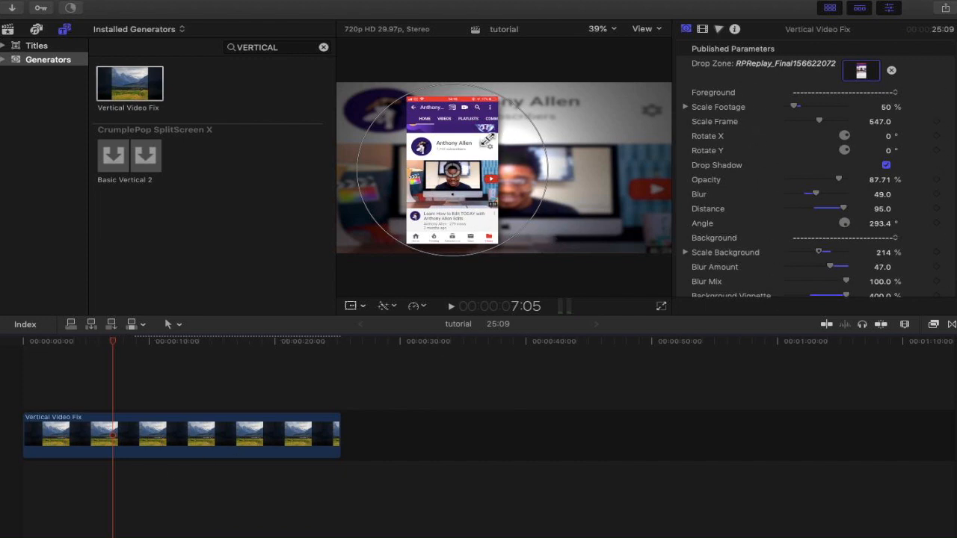
drag(456, 176, 500, 176)
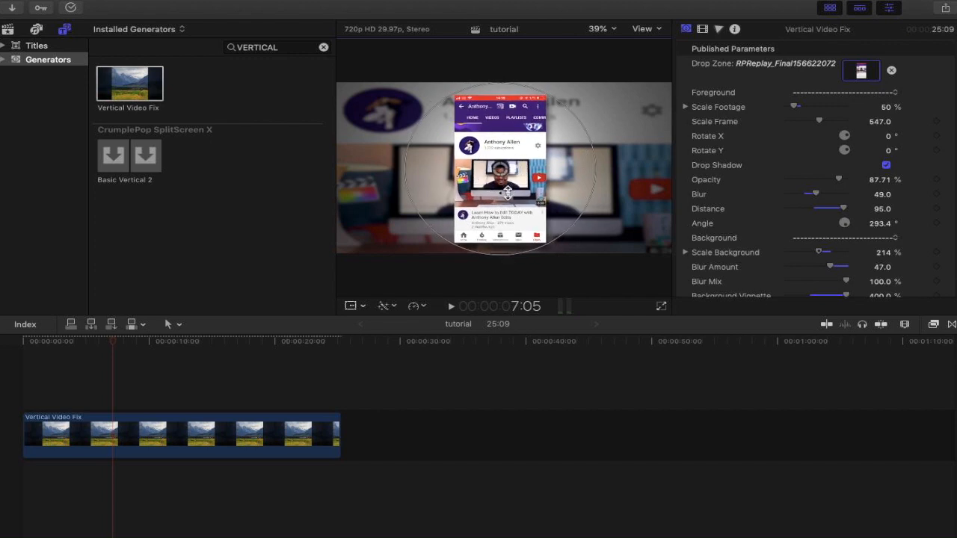